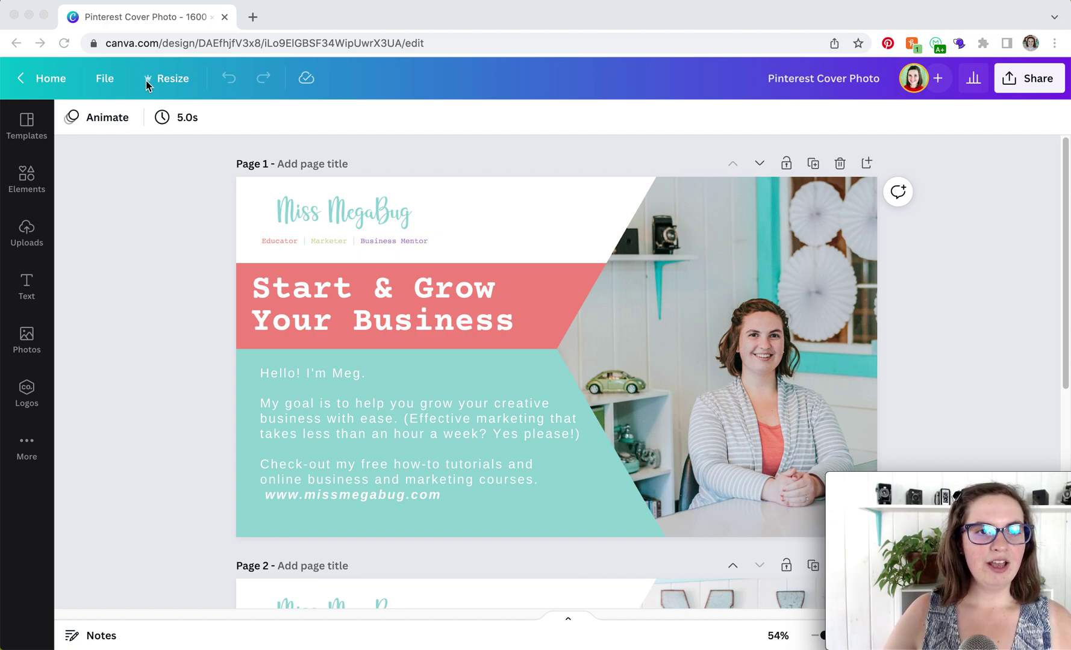
# Open the Resize options for the 1600 × 900 px Pinterest cover design.
pyautogui.click(167, 83)
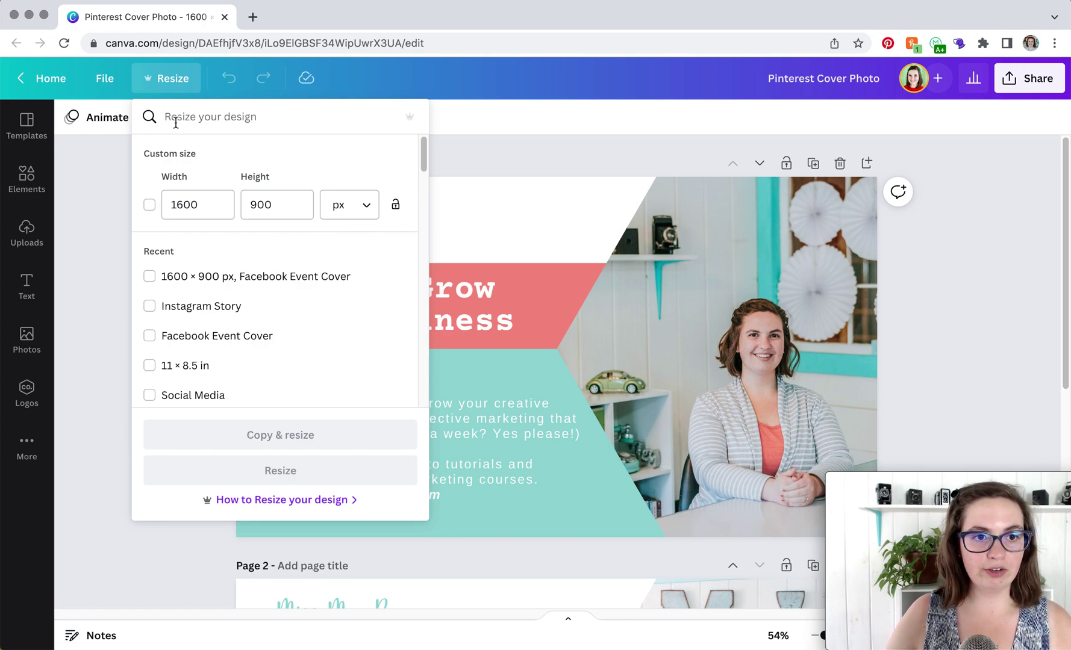
# Tick the 1600 × 900 px custom size, keep pixel units, and add Facebook Event Cover.
pyautogui.click(150, 207)
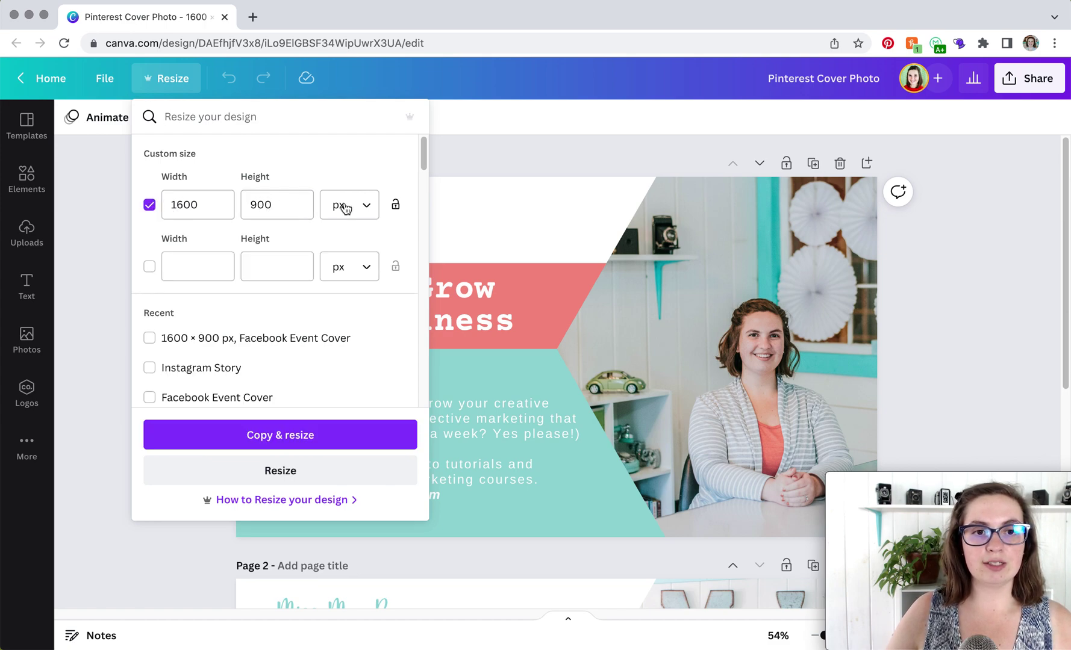
pyautogui.click(365, 204)
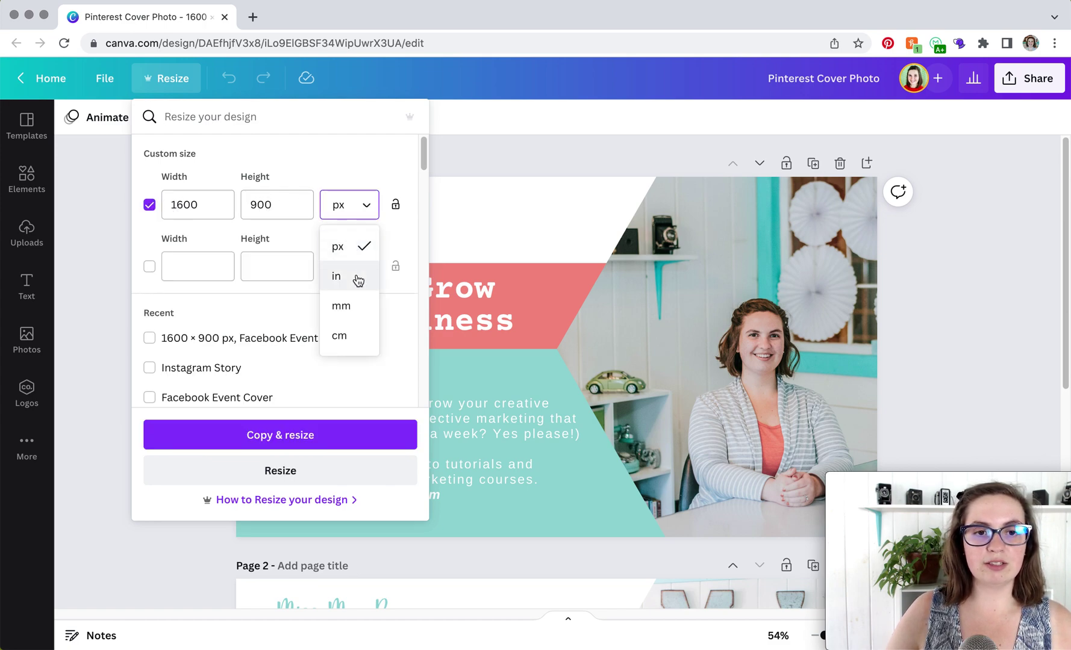
pyautogui.click(209, 307)
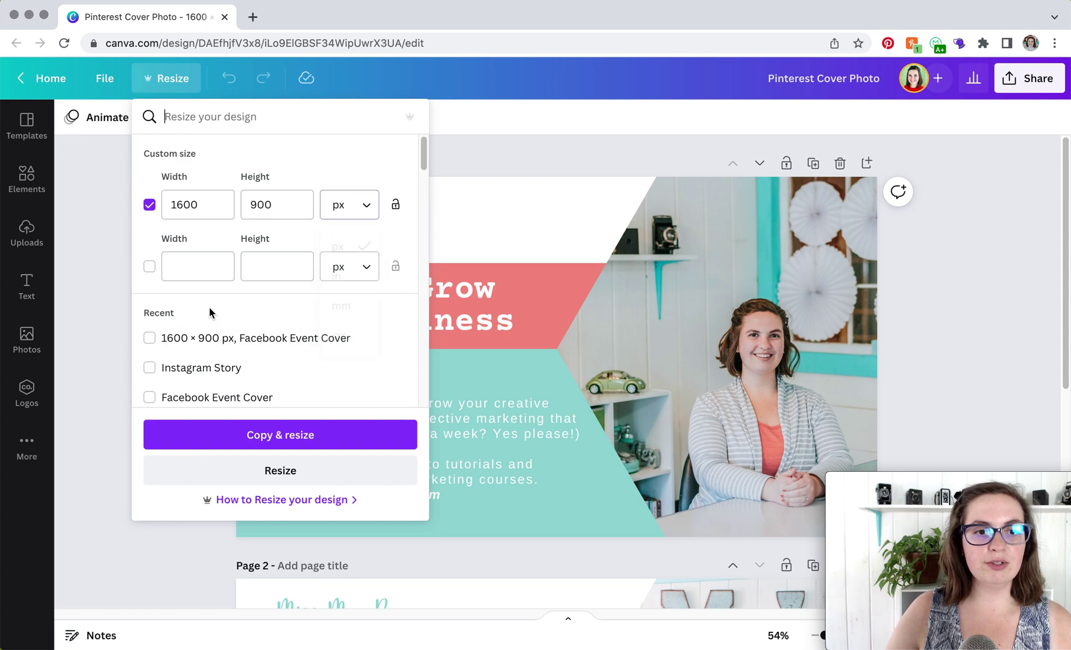
pyautogui.scroll(-1, 214, 349)
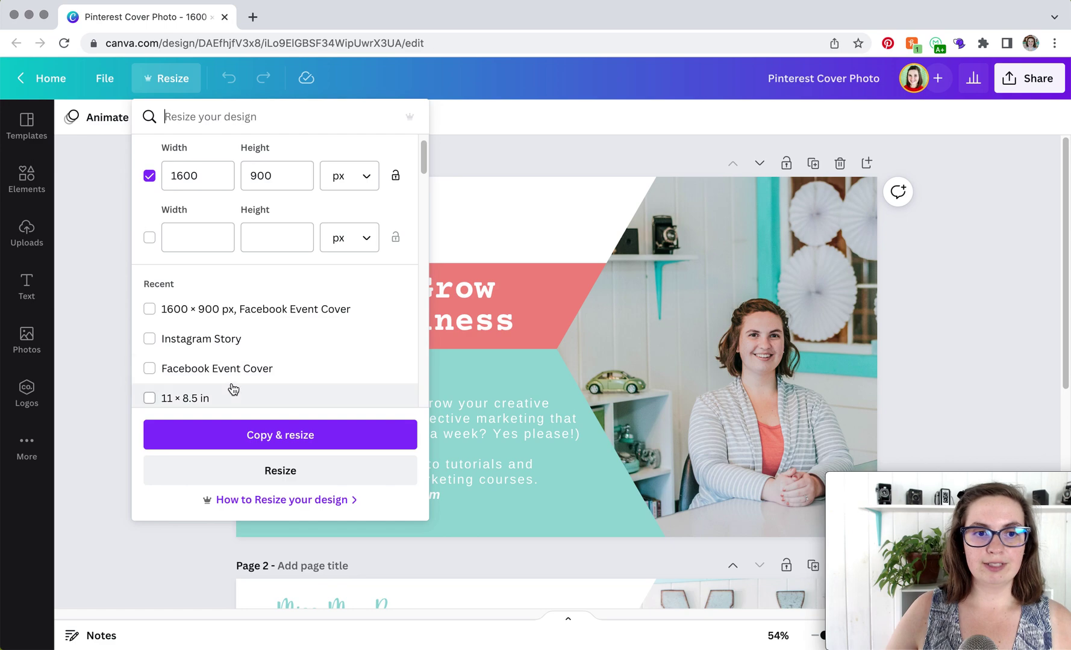
pyautogui.scroll(-3, 232, 380)
pyautogui.scroll(-1, 232, 383)
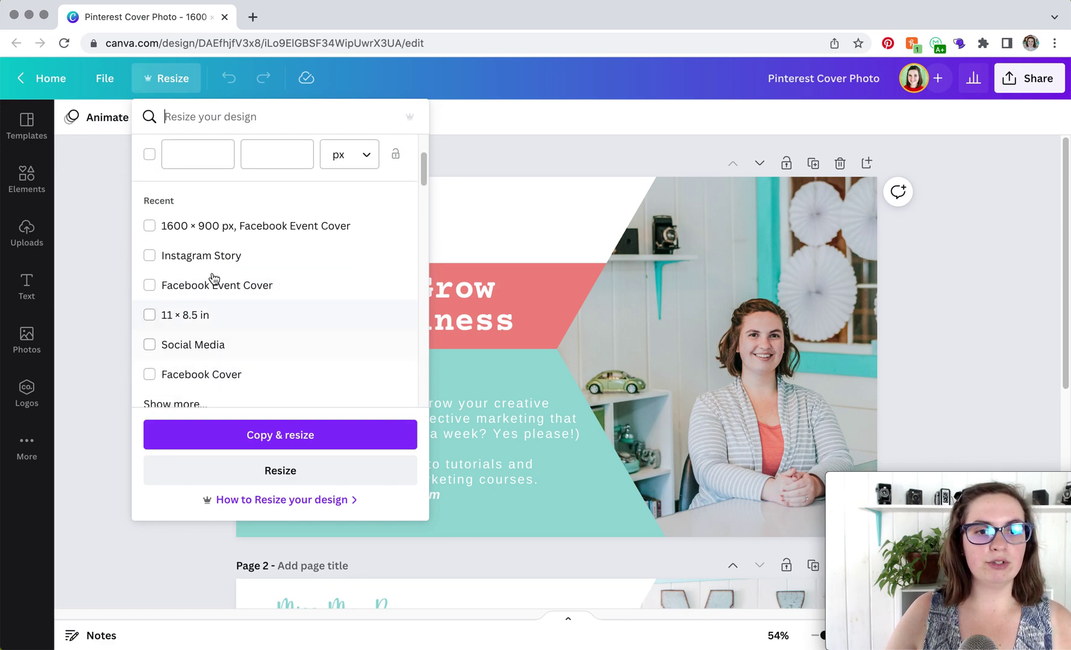
pyautogui.scroll(1, 237, 247)
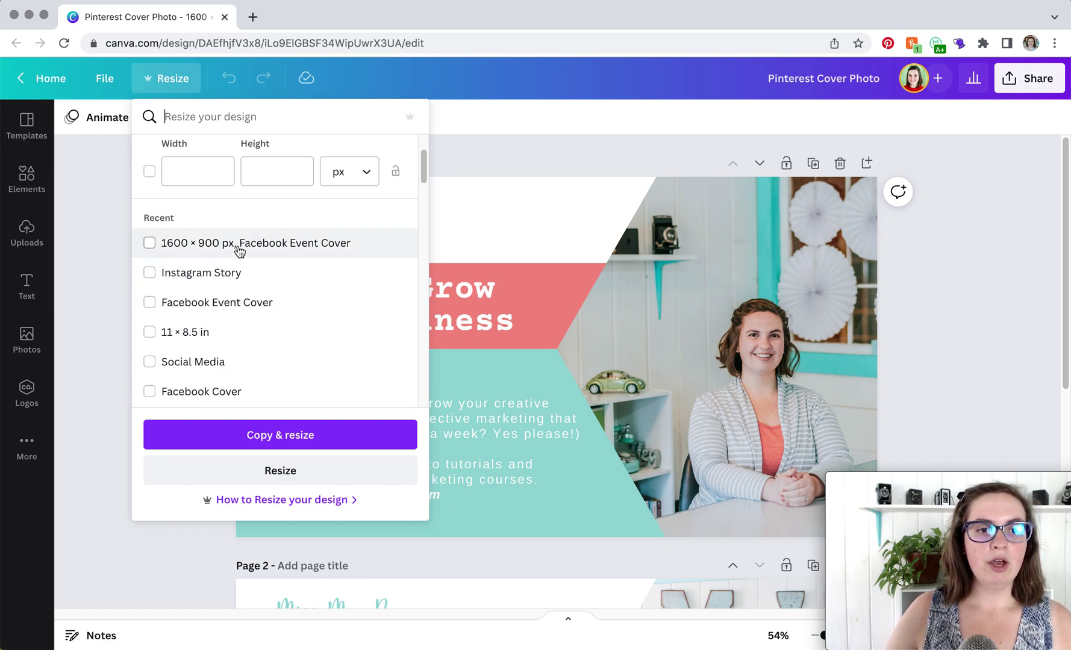
pyautogui.click(150, 303)
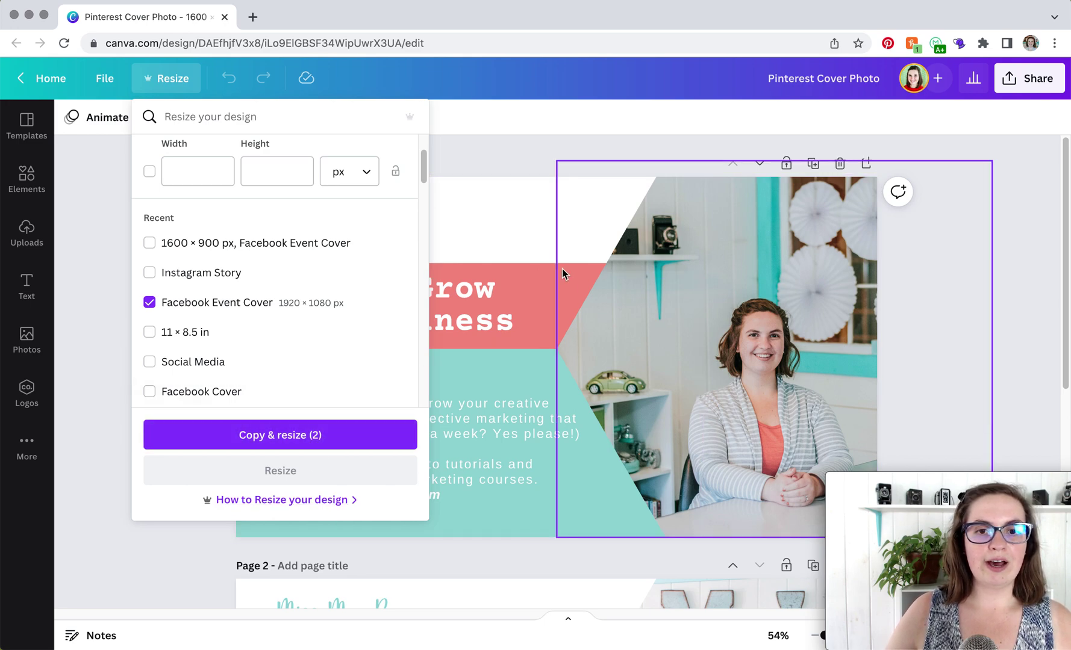
pyautogui.scroll(-2, 525, 245)
pyautogui.scroll(2, 525, 243)
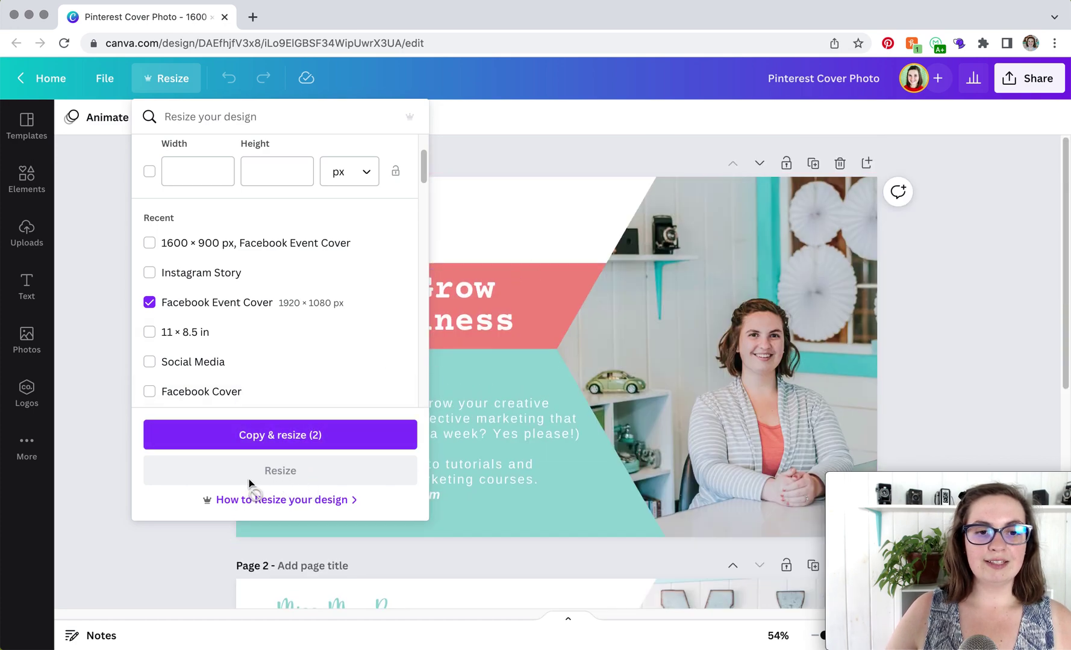
# Close the resize options and delete Page 2 of the design.
pyautogui.click(79, 401)
pyautogui.scroll(-3, 748, 368)
pyautogui.scroll(-2, 748, 367)
pyautogui.click(837, 345)
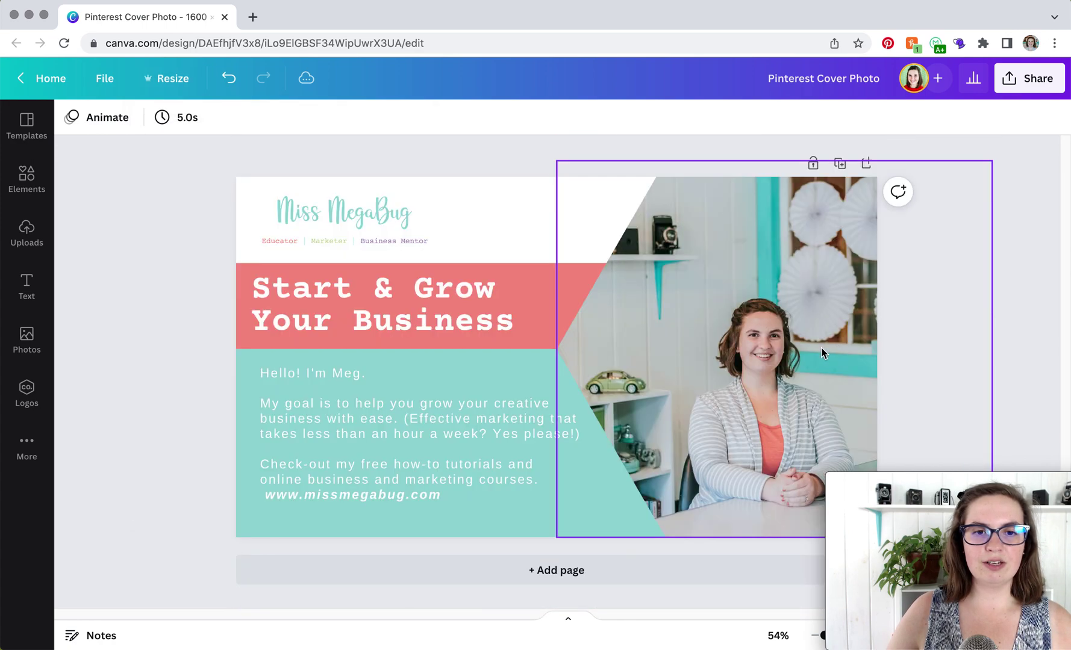
# Reopen Resize and tick Facebook Event Cover (1920 × 1080 px) under Recent.
pyautogui.click(166, 77)
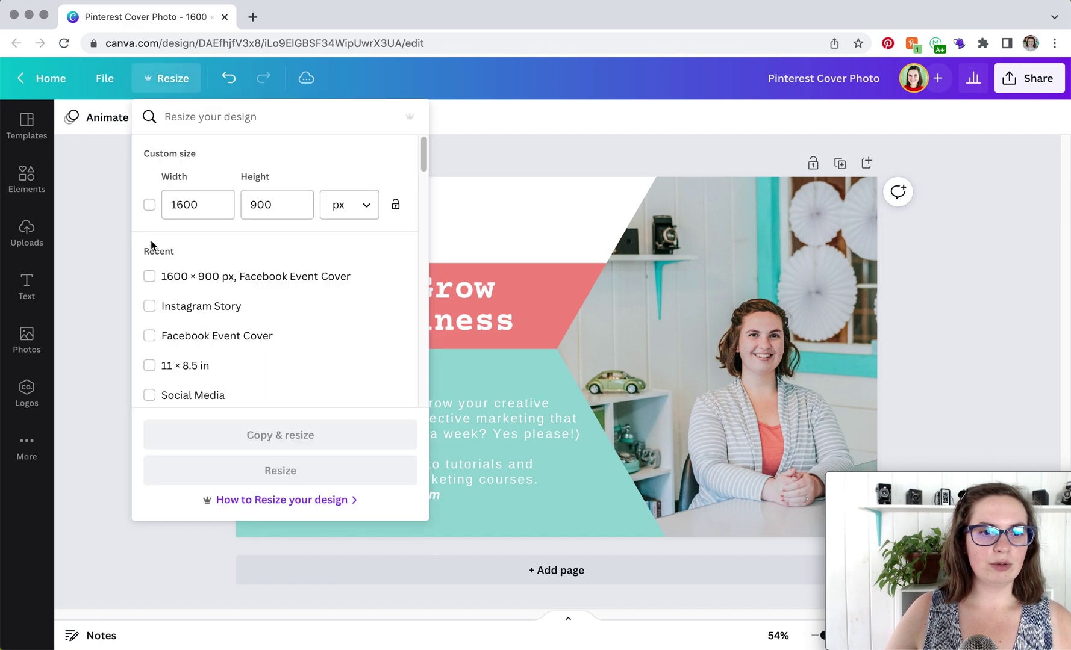
pyautogui.click(149, 336)
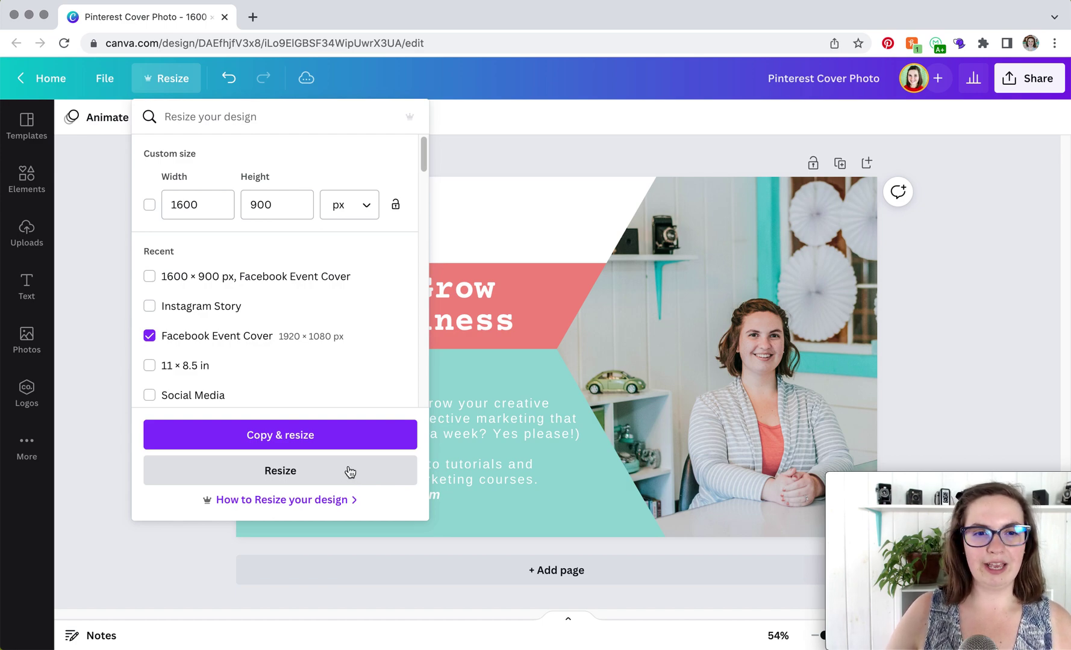
# Create the Facebook Event Cover copy, hide the Templates panel, and highlight the title's size name.
pyautogui.click(336, 436)
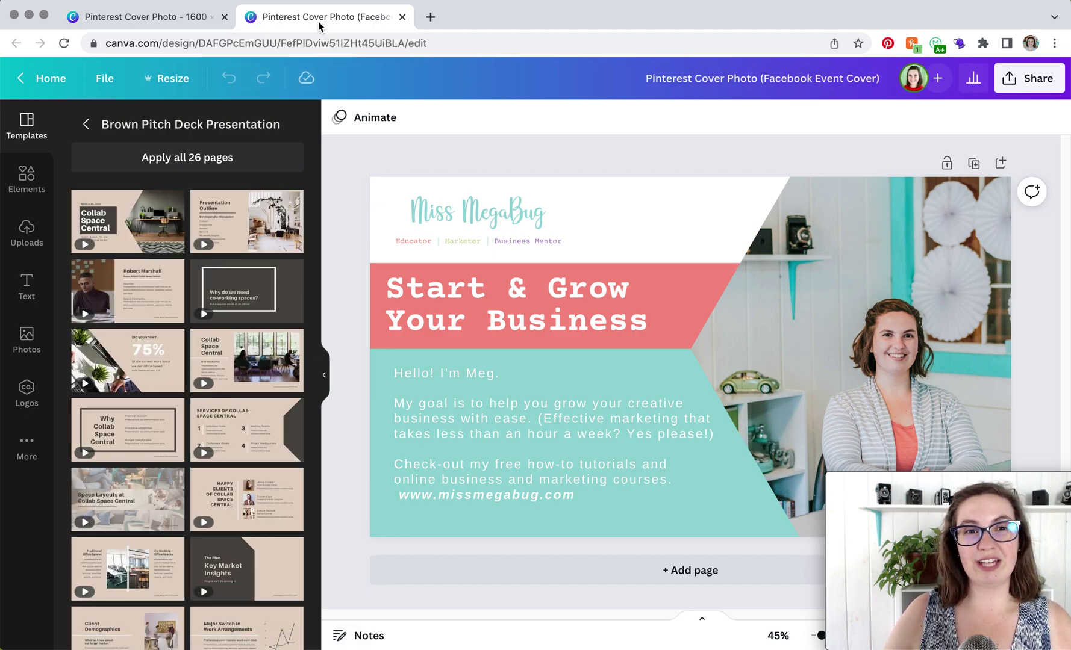
pyautogui.click(324, 375)
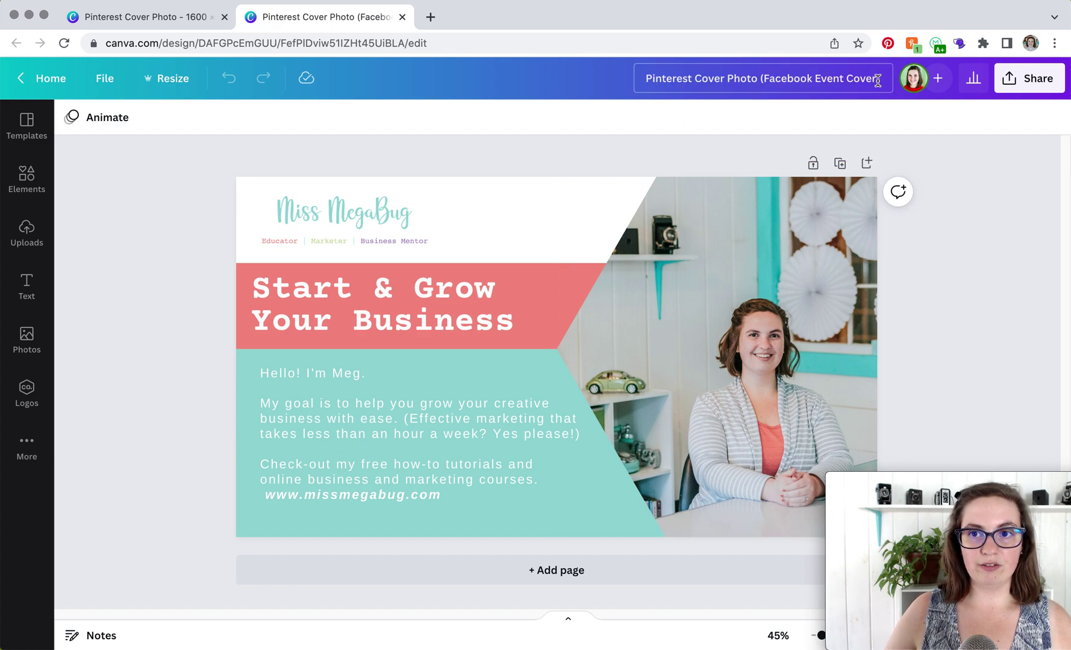
pyautogui.moveTo(877, 81); pyautogui.dragTo(777, 79)
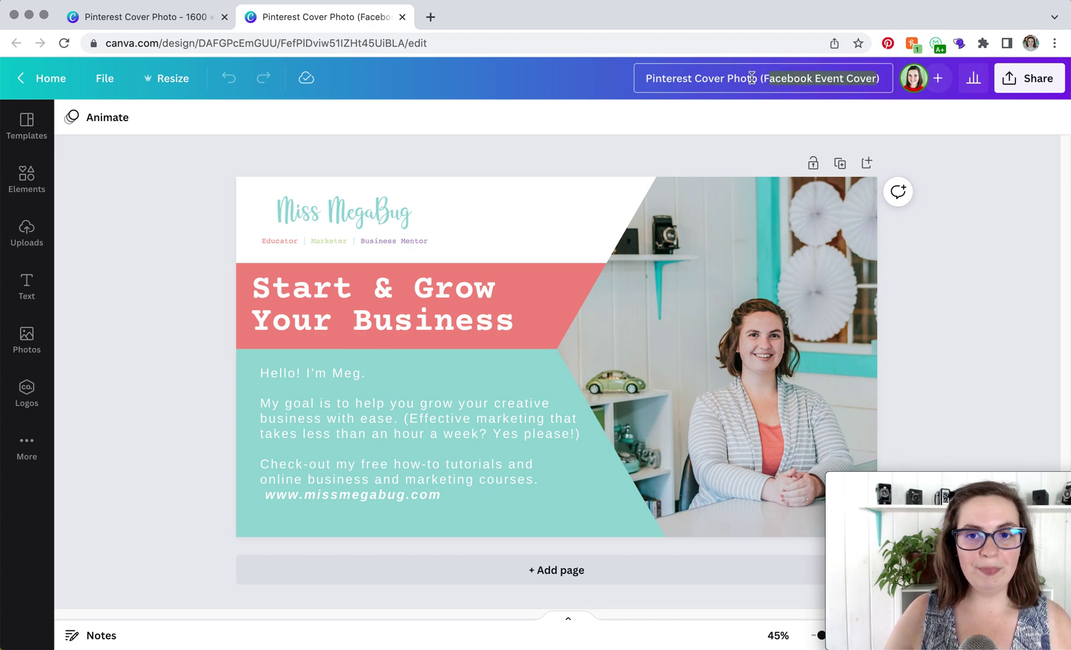
# Switch between the original Pinterest tab and the Facebook copy, ending on the original.
pyautogui.click(114, 20)
pyautogui.click(286, 21)
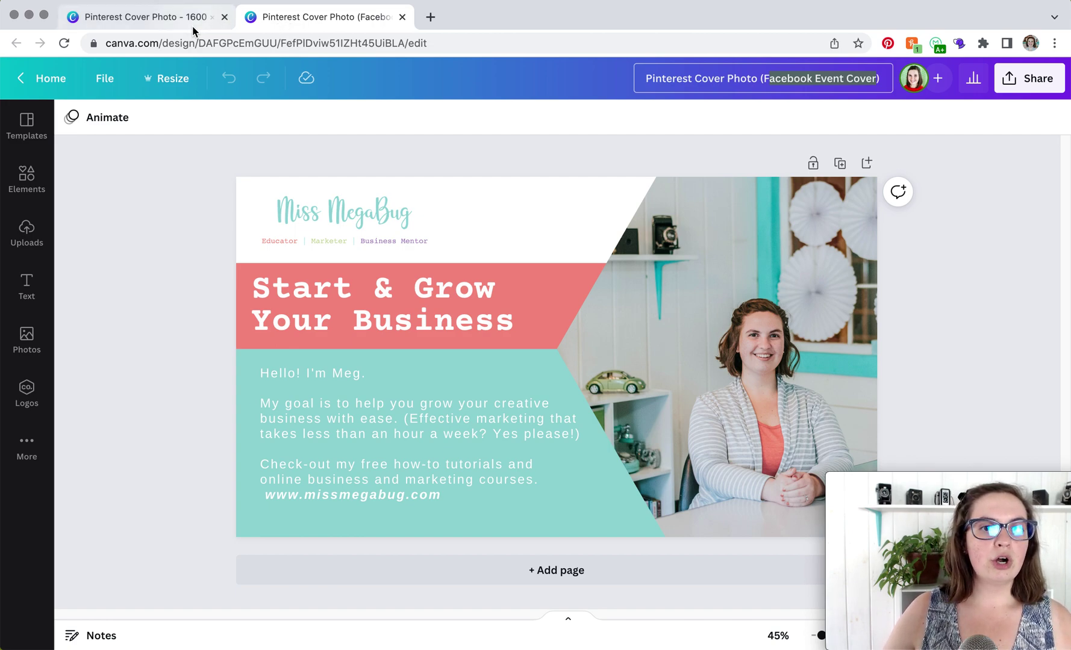
pyautogui.click(194, 32)
# Make an Instagram Story copy of the Pinterest cover design.
pyautogui.click(160, 81)
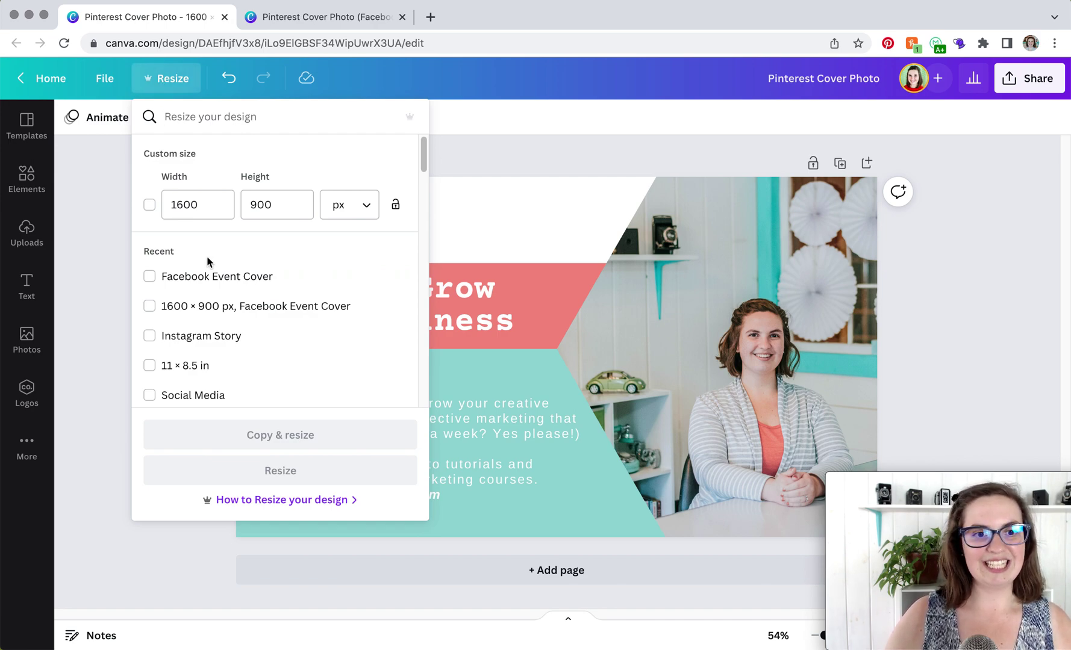
pyautogui.click(159, 335)
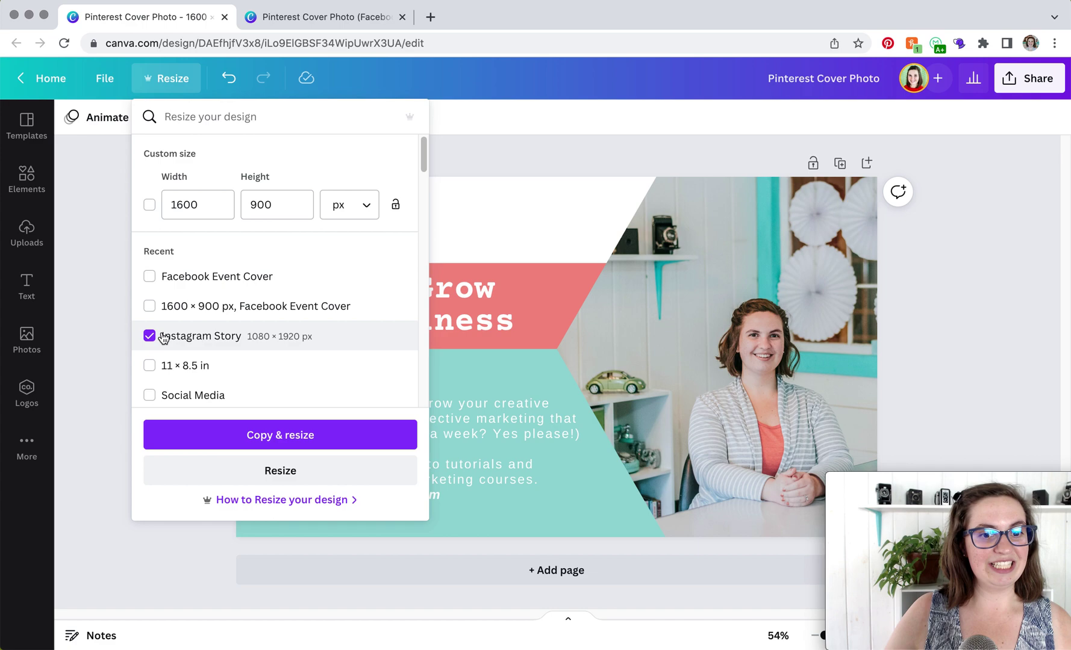
pyautogui.click(362, 433)
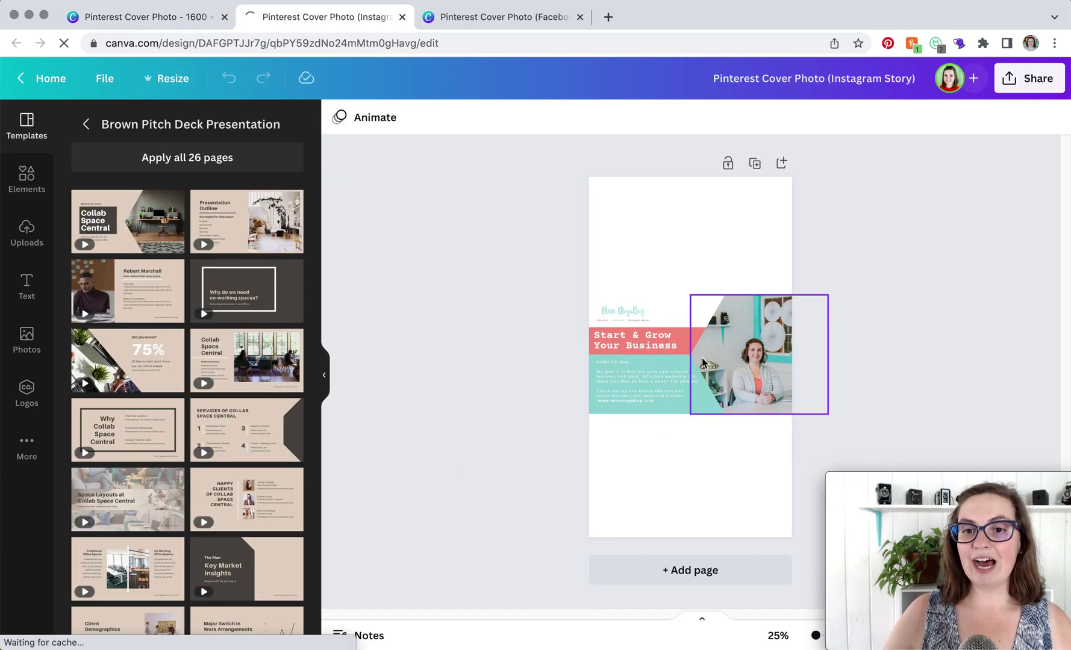
# In the story copy, select the teal text block and stretch it downward.
pyautogui.click(635, 270)
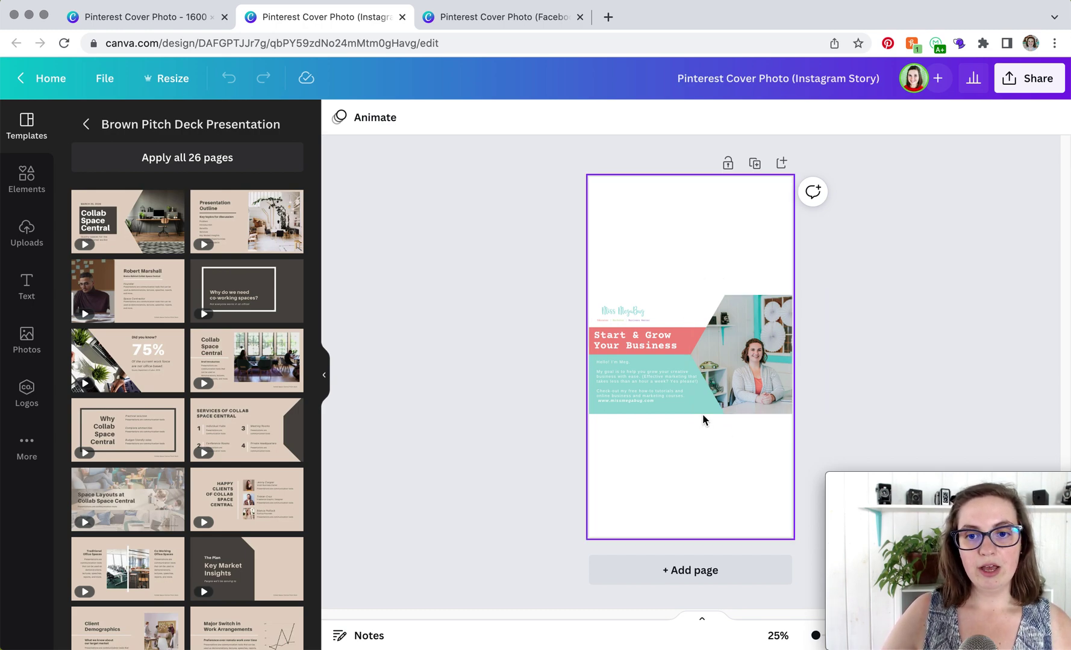
pyautogui.click(767, 393)
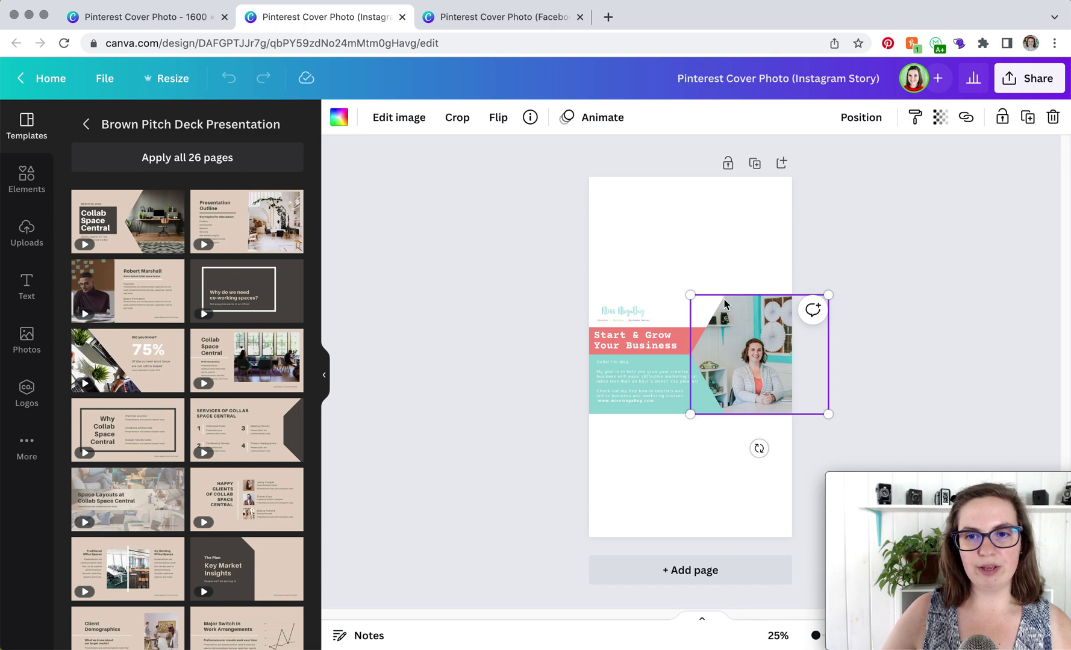
pyautogui.click(647, 222)
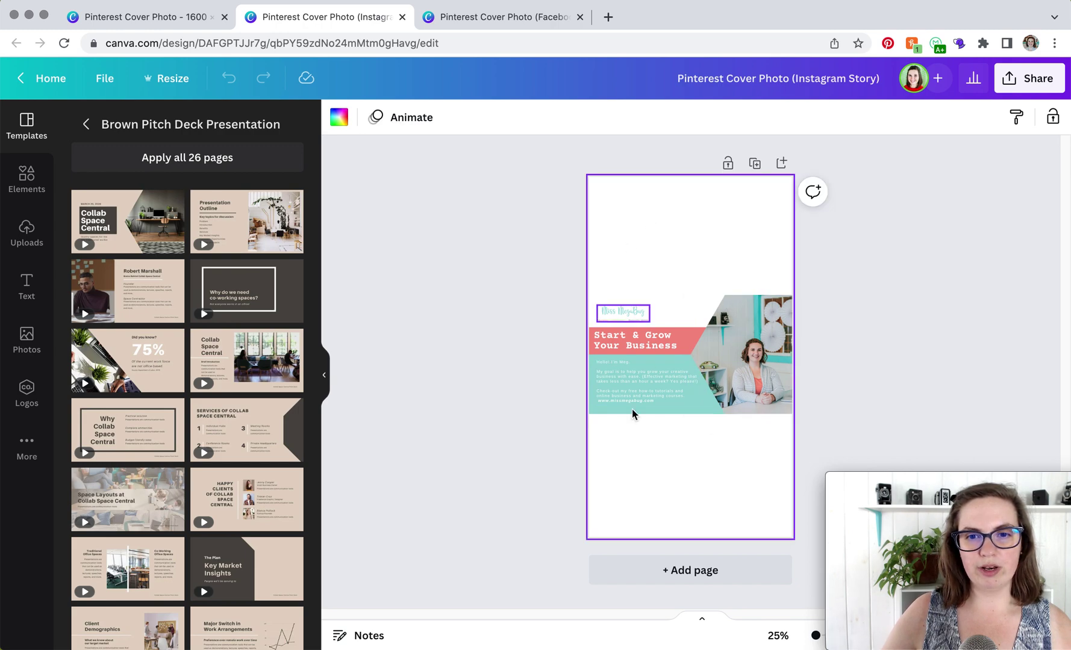
pyautogui.click(591, 414)
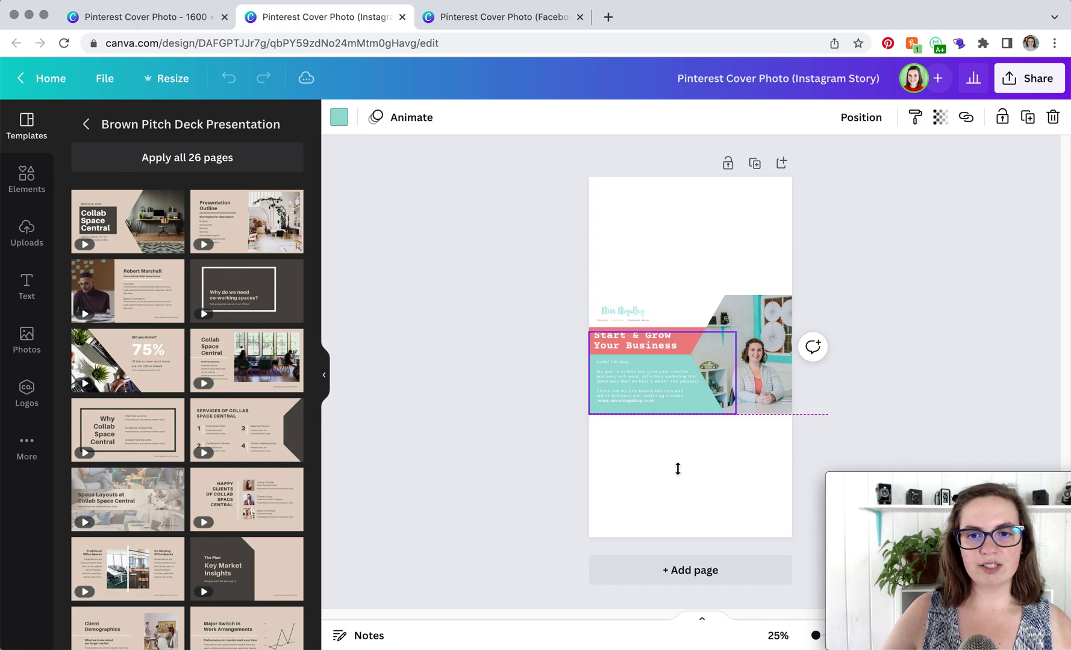
pyautogui.moveTo(678, 469)
pyautogui.mouseDown()
pyautogui.moveTo(662, 450)
pyautogui.moveTo(663, 415)
pyautogui.mouseUp()
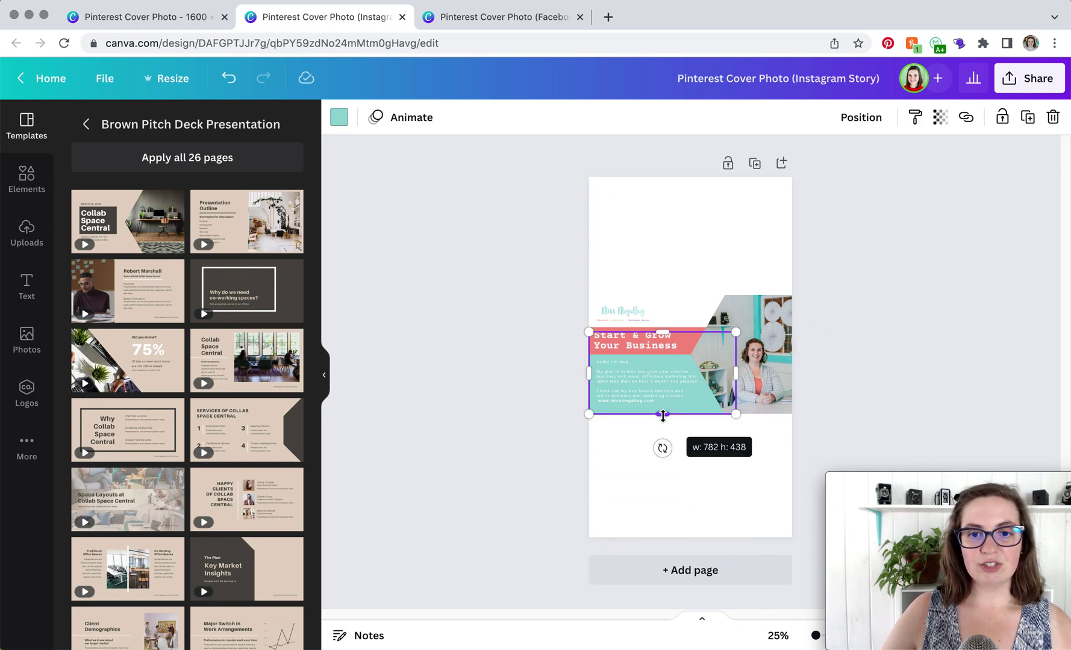